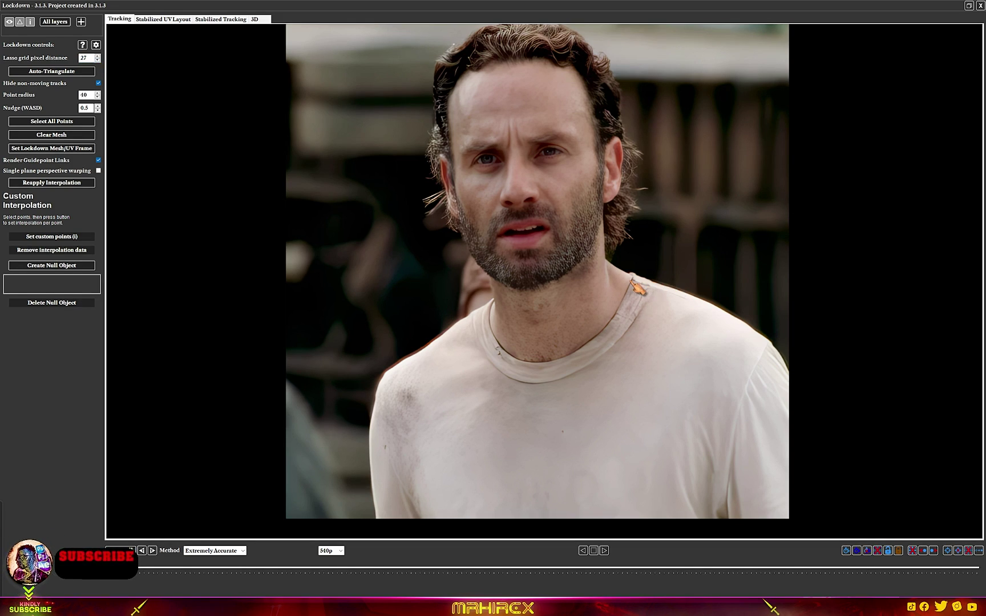
- Lasso a tracking mesh over the man's neck at 27 px grid distance, track all frames, and close the Lockdown tracking window
mouse_move(616, 326)
left_mouse_down()
mouse_move(528, 362)
mouse_move(506, 345)
mouse_move(499, 313)
mouse_move(510, 294)
mouse_move(570, 281)
mouse_move(621, 256)
left_mouse_up()
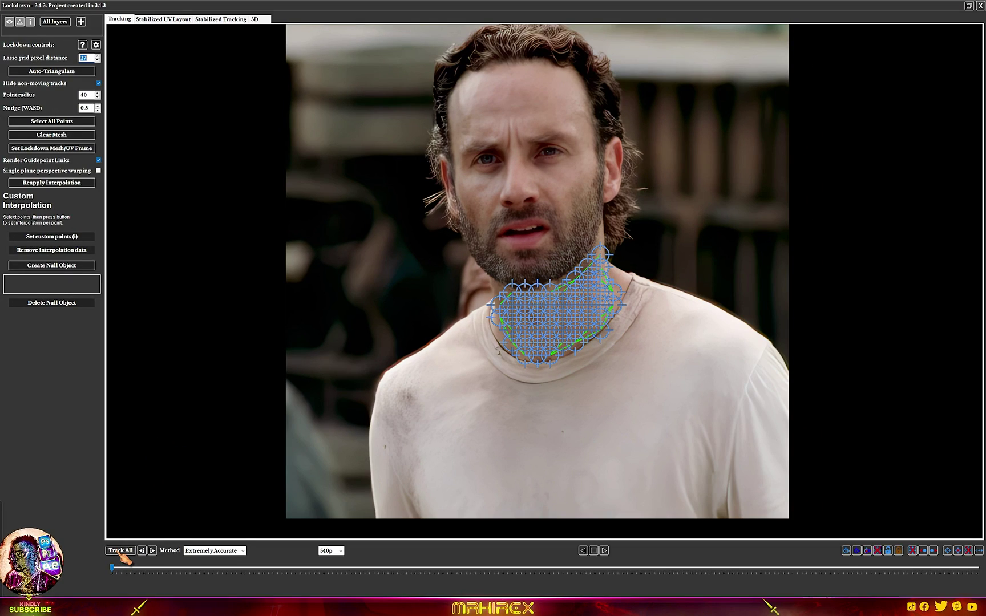
left_click(120, 551)
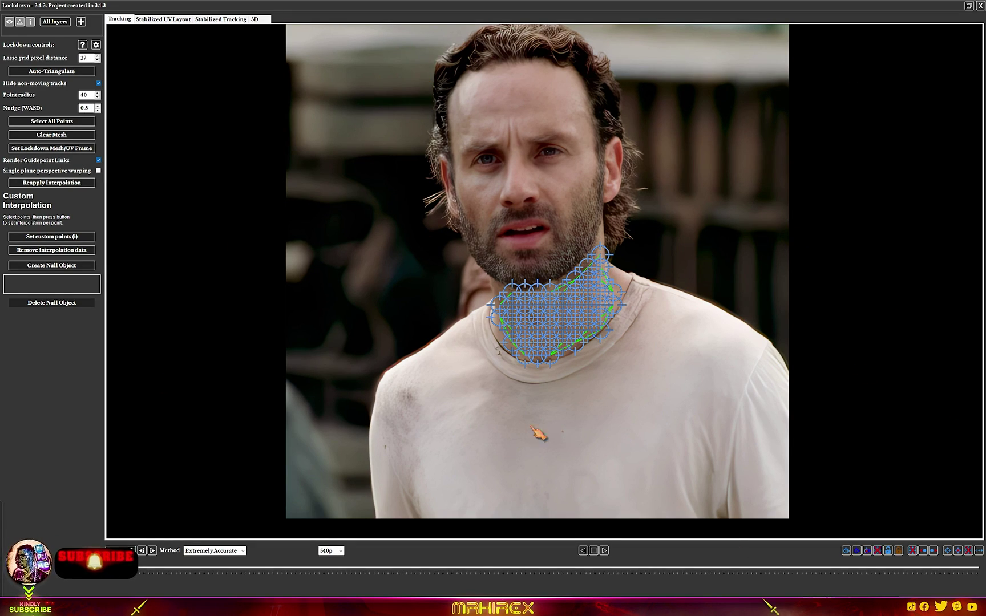
left_click(981, 6)
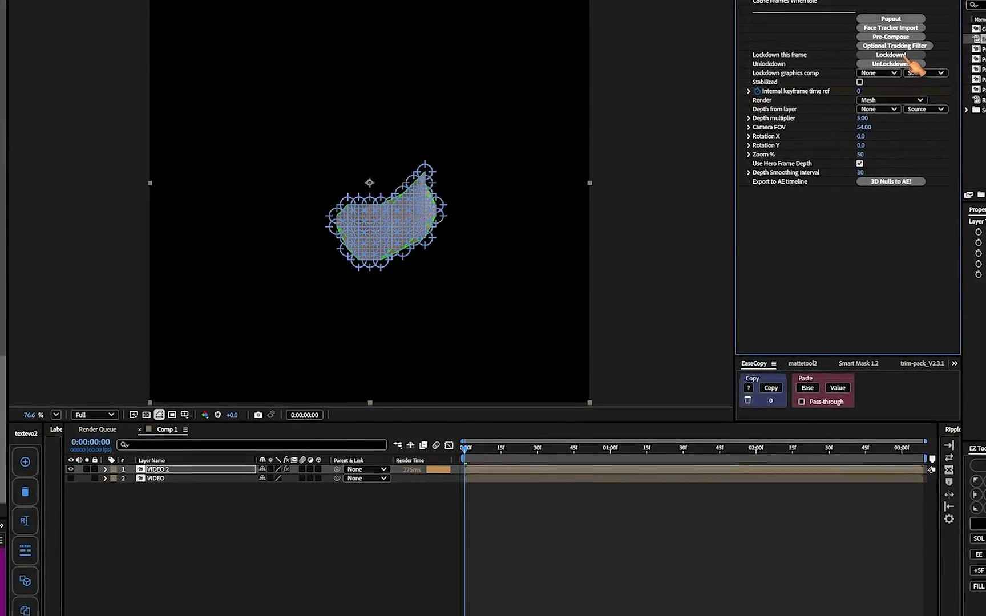
- Lock down the first frame of VIDEO 2 and hide the Checkerboard layer inside the VIDEO 2 Stabilized composition
left_click(865, 89)
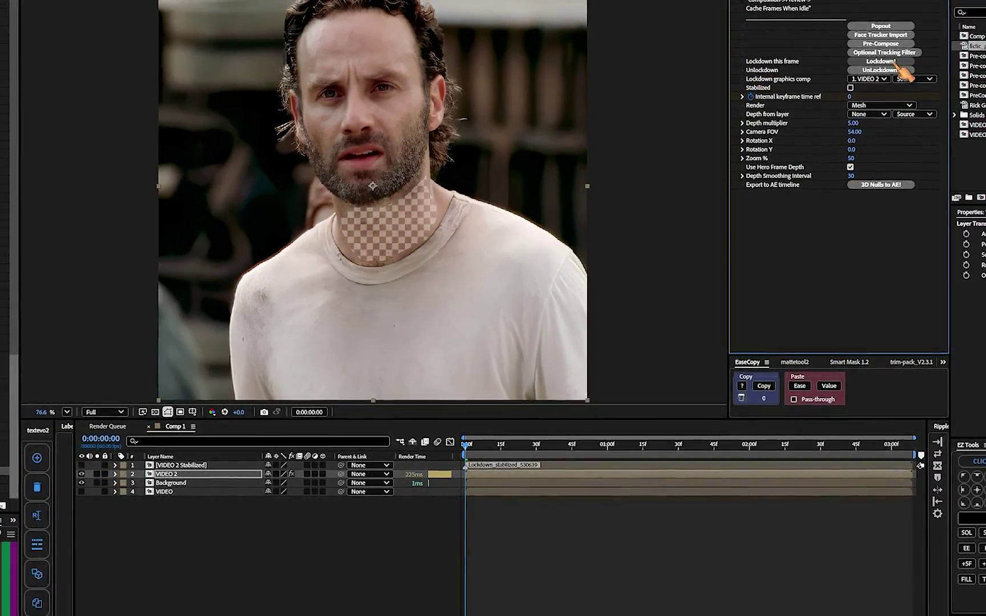
left_click(208, 462)
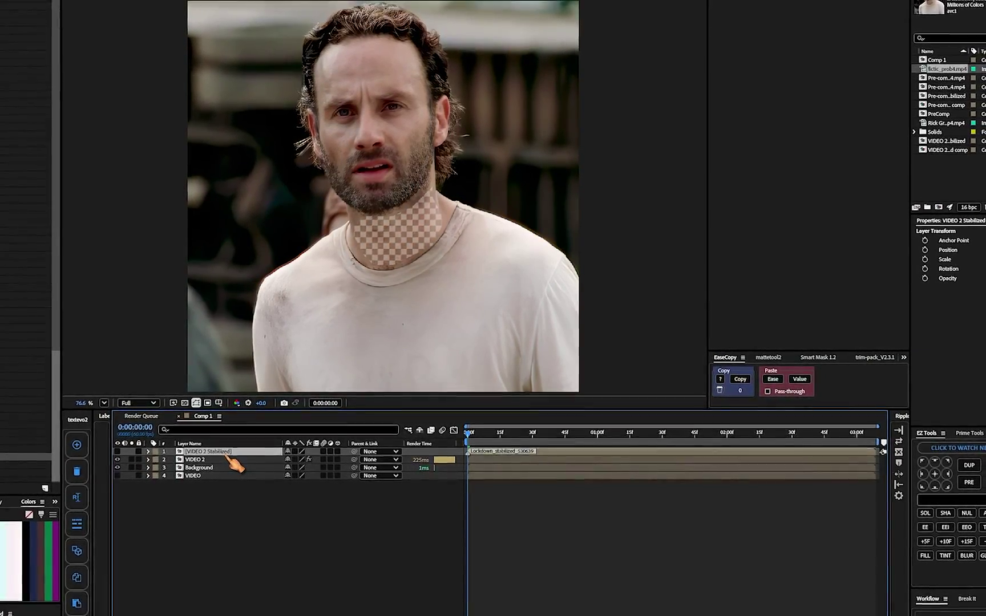
double_click(220, 457)
scroll(434, 167, "up", 5)
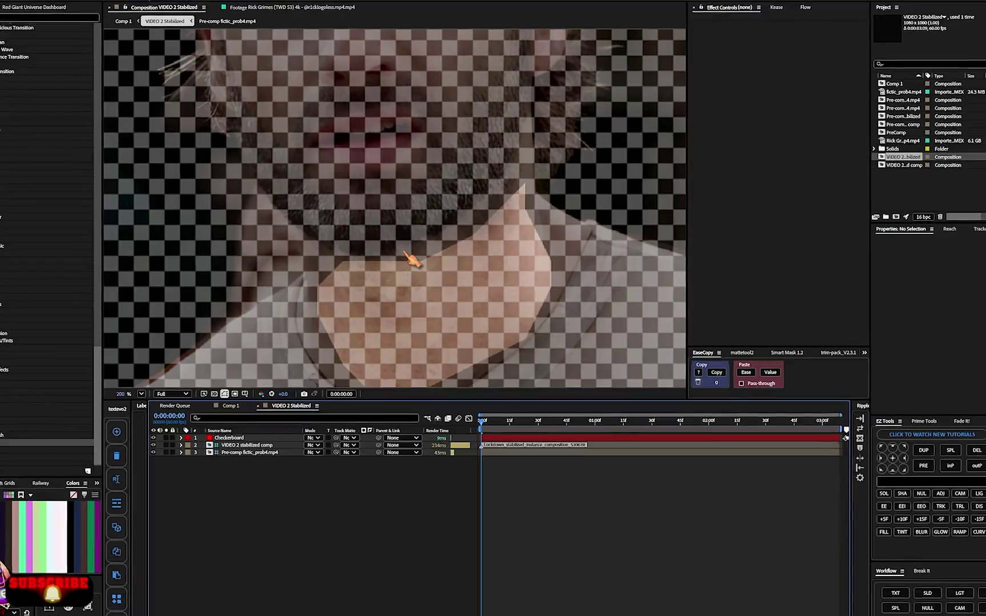
scroll(407, 258, "down", 2)
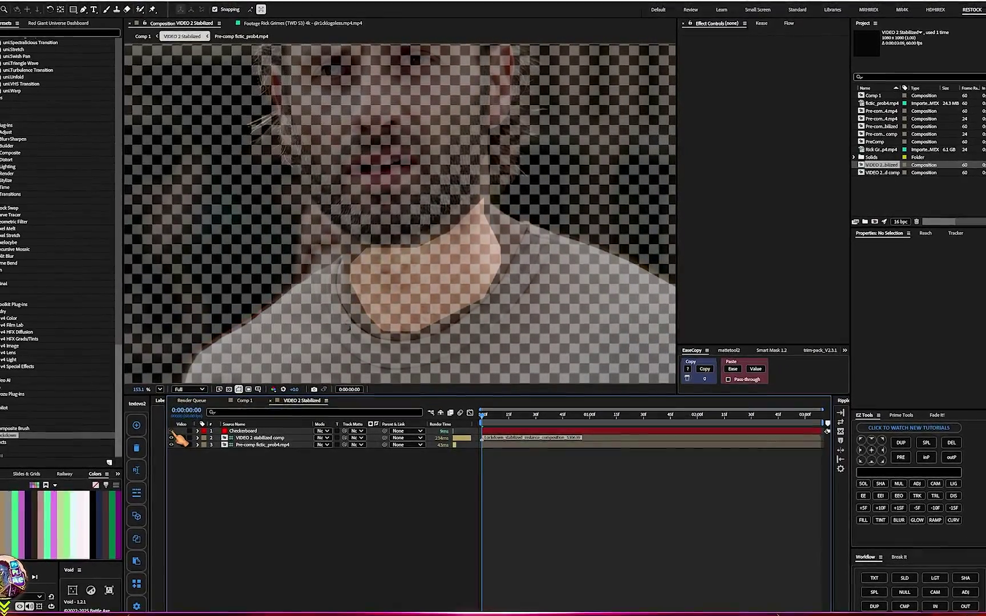
left_click(162, 434)
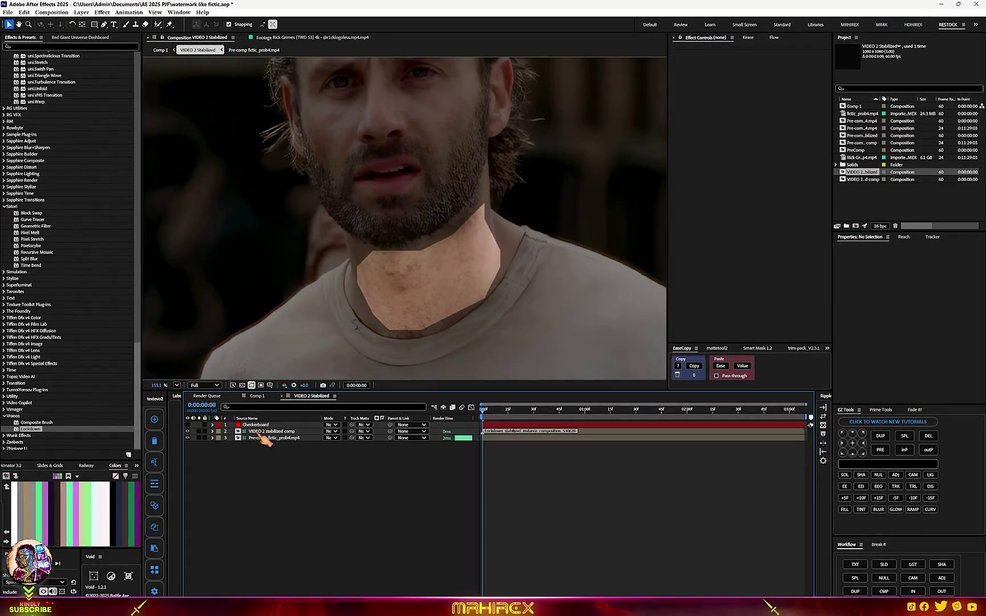
- Add a text layer over the bright neck area and set its font to Ghastly Panic
left_click(856, 565)
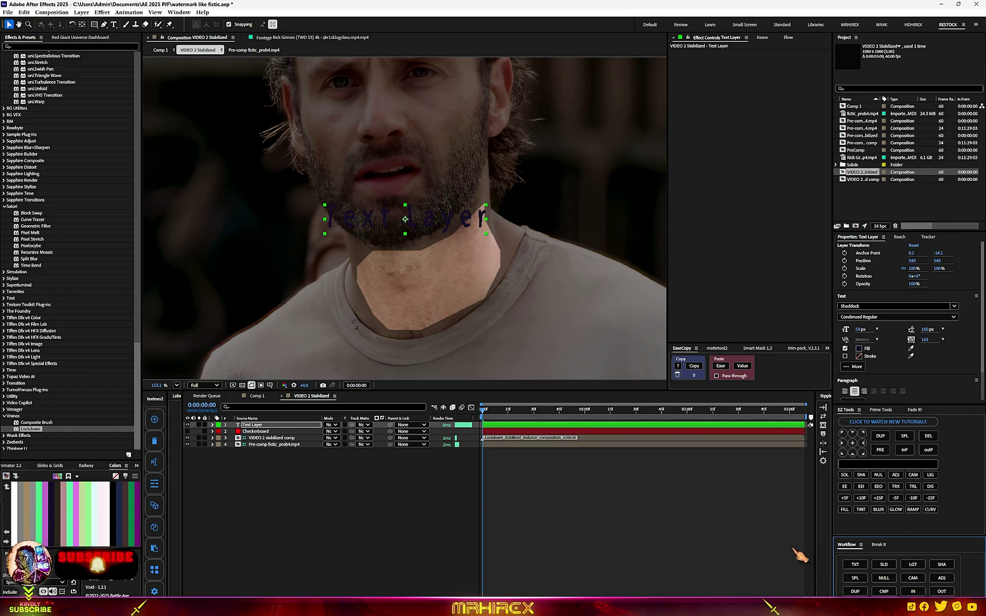
left_click_drag(431, 231, 448, 285)
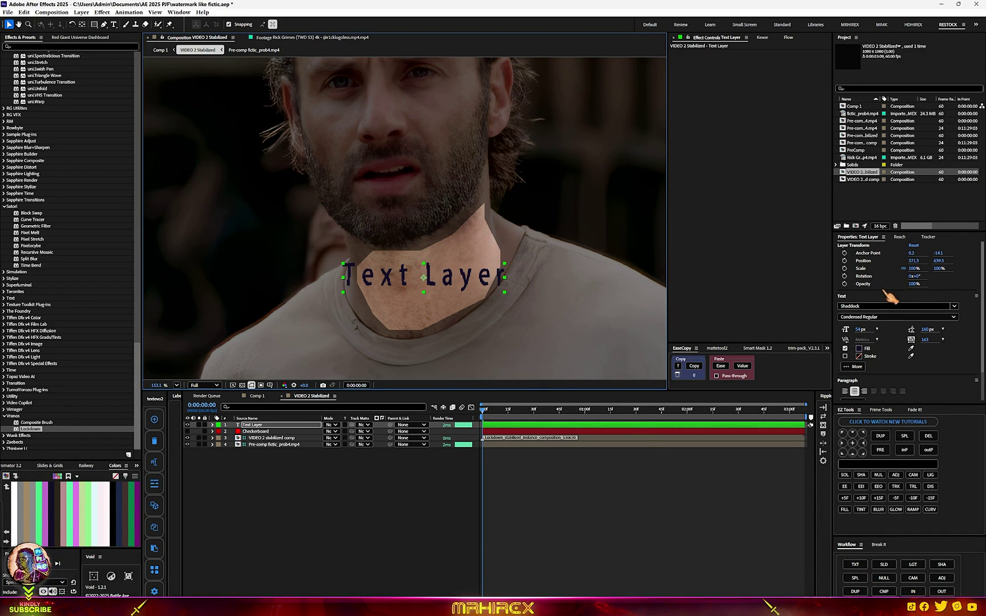
left_click(866, 307)
type("ghas")
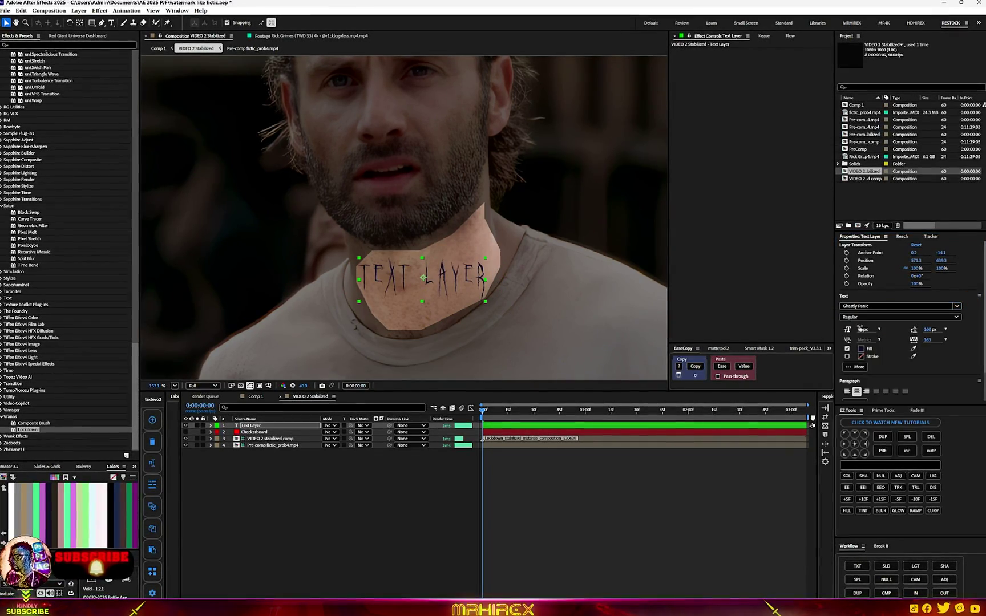
key("Return")
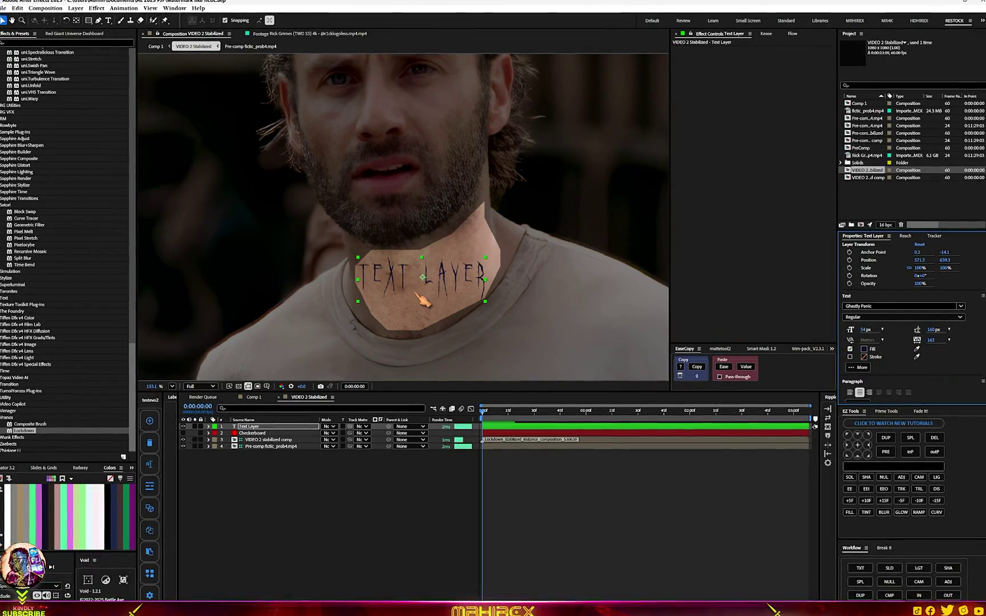
- Replace the text layer's placeholder wording with MRHIREX in capitals
scroll(422, 301, "up", 2)
double_click(450, 296)
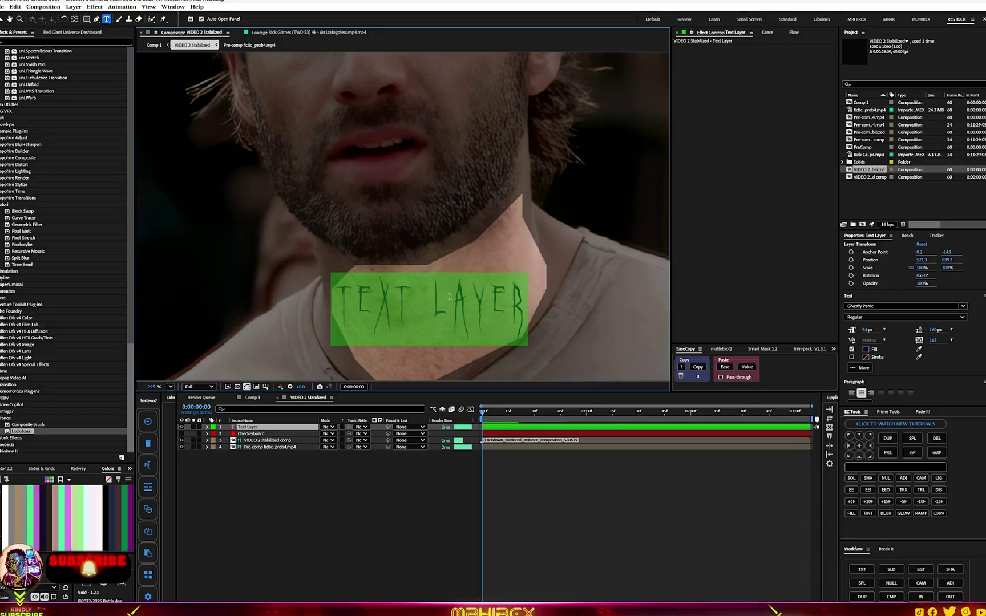
key("Caps_Lock")
type("MRHIREX")
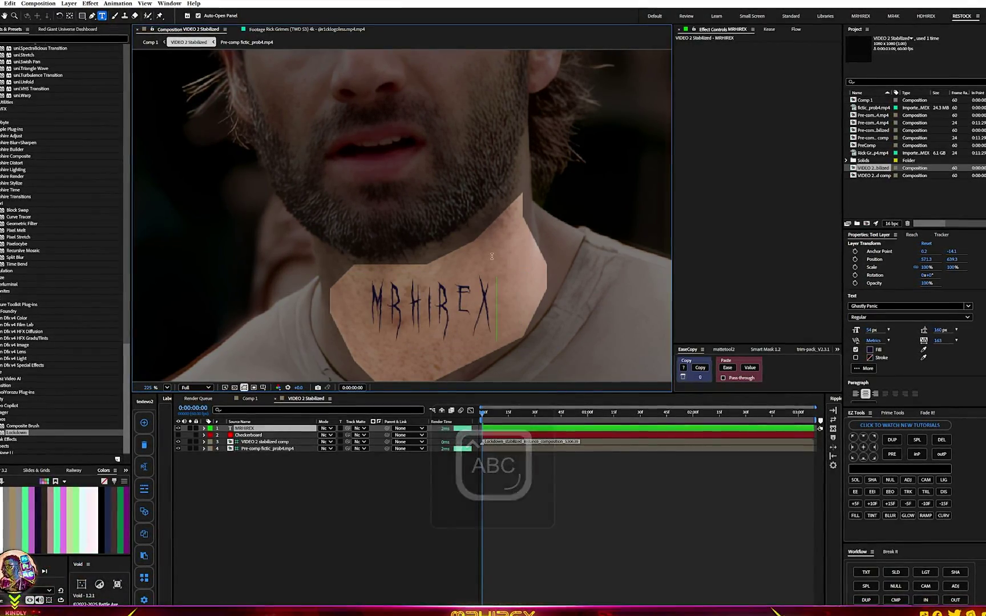
key("Escape")
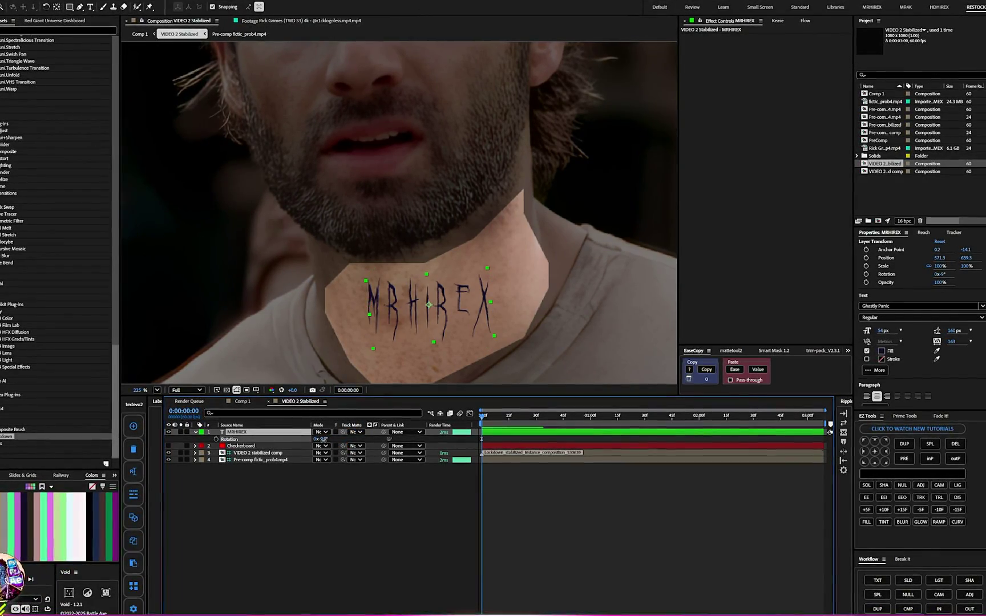
- Rotate the MRHIREX text to -18° and reposition it along the slant of the neck
left_click_drag(323, 444, 312, 444)
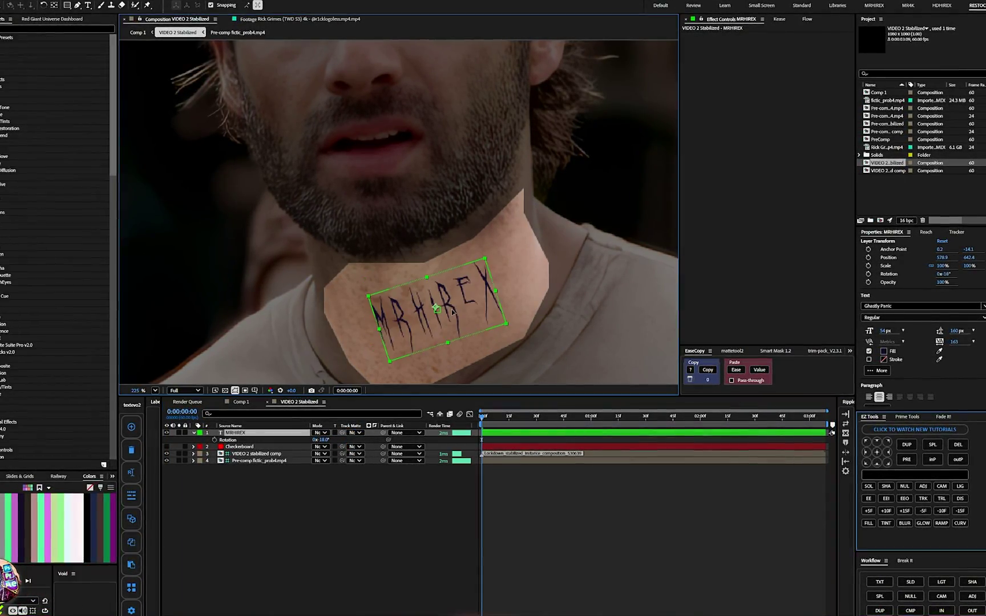
left_click_drag(445, 309, 461, 312)
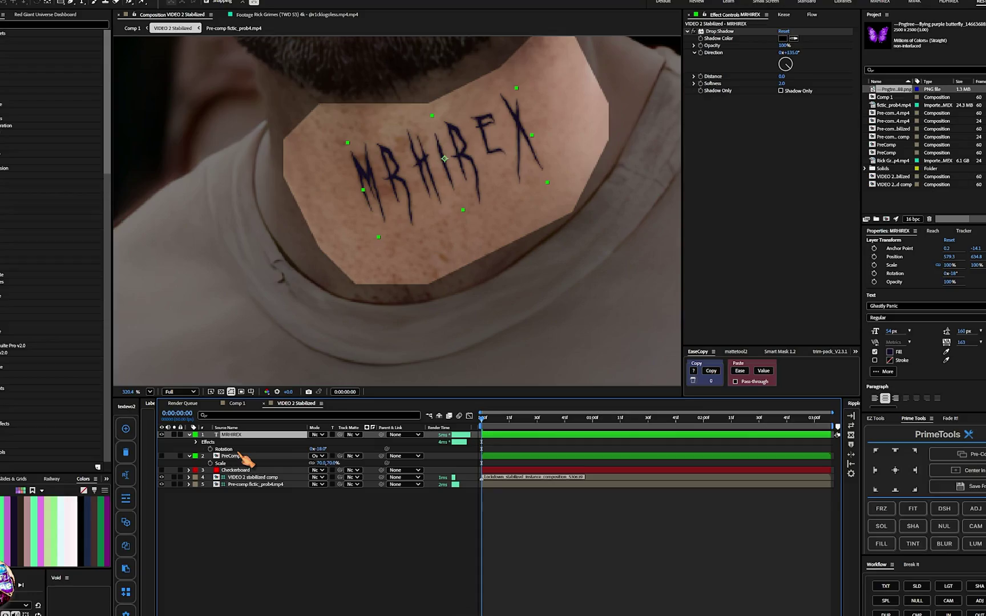
- Scale the MRHIREX text to 125%, recentre it on the neck area and tilt it slightly further counterclockwise
key("s")
left_click_drag(337, 442, 341, 443)
left_click_drag(472, 182, 483, 200)
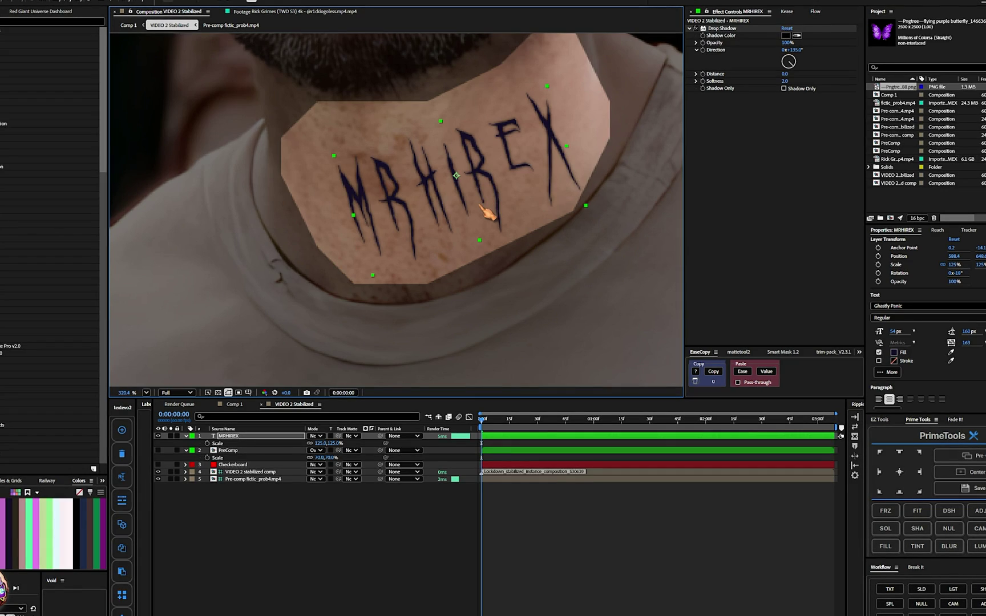
left_click_drag(533, 171, 538, 161)
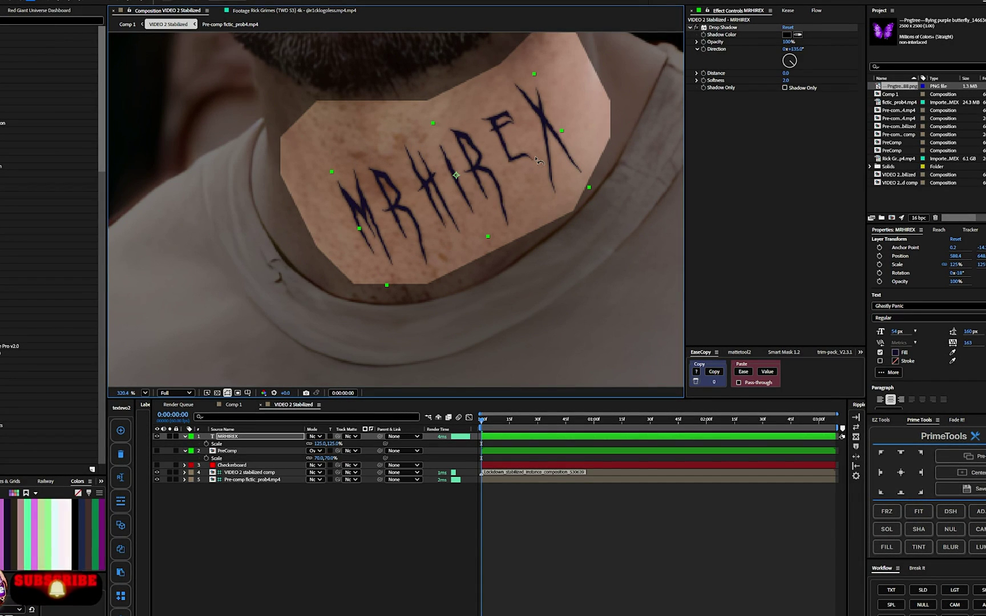
- Play back Comp 1 to examine how the MRHIREX text follows the moving neck
left_click(233, 405)
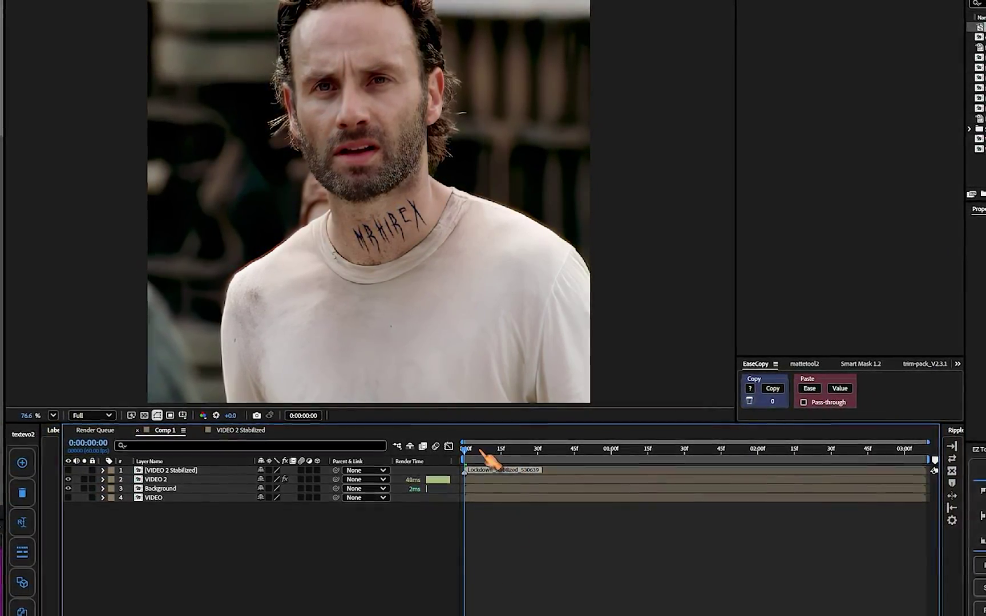
key("space")
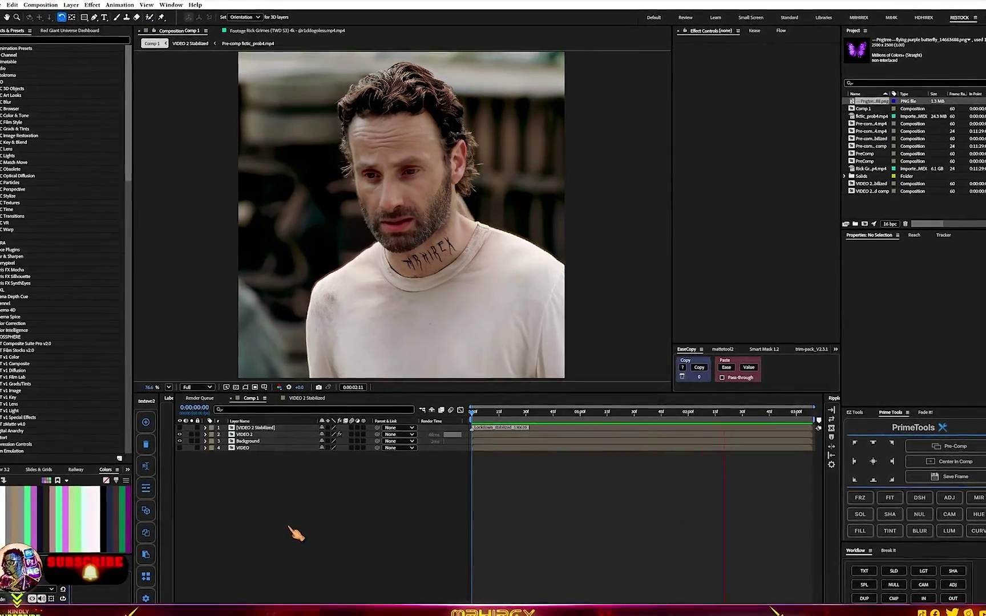
key("space")
- Show the butterfly PreComp layer in VIDEO 2 Stabilized, scale it to 160% and place it behind the middle of the text
double_click(260, 431)
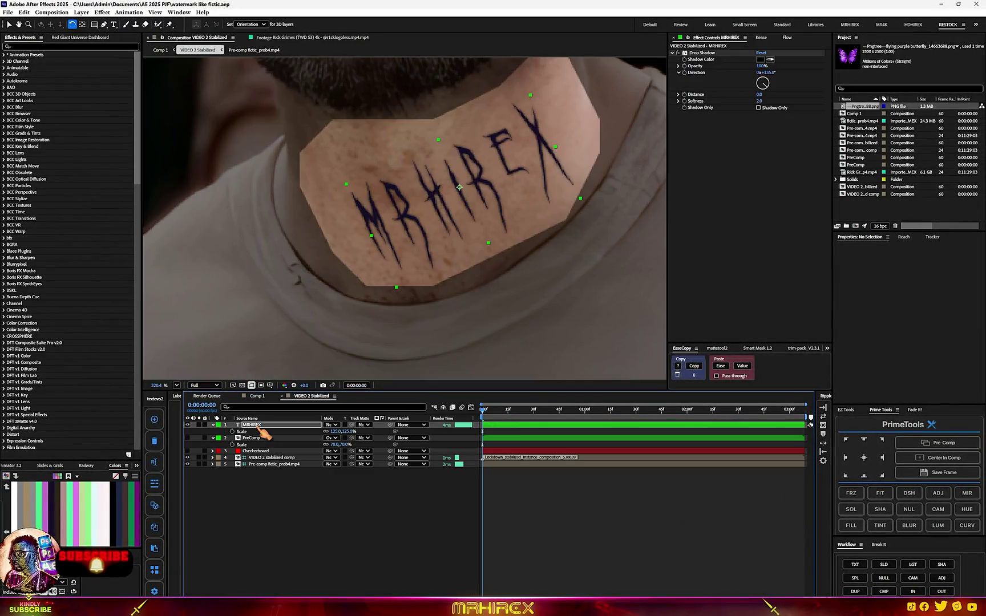
key("ctrl+shift+a")
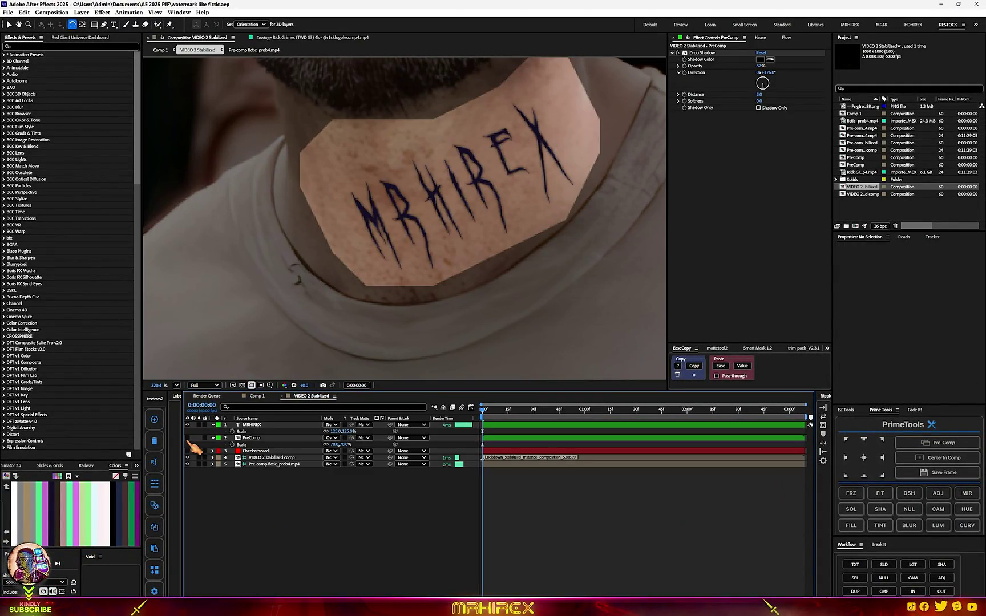
left_click(188, 438)
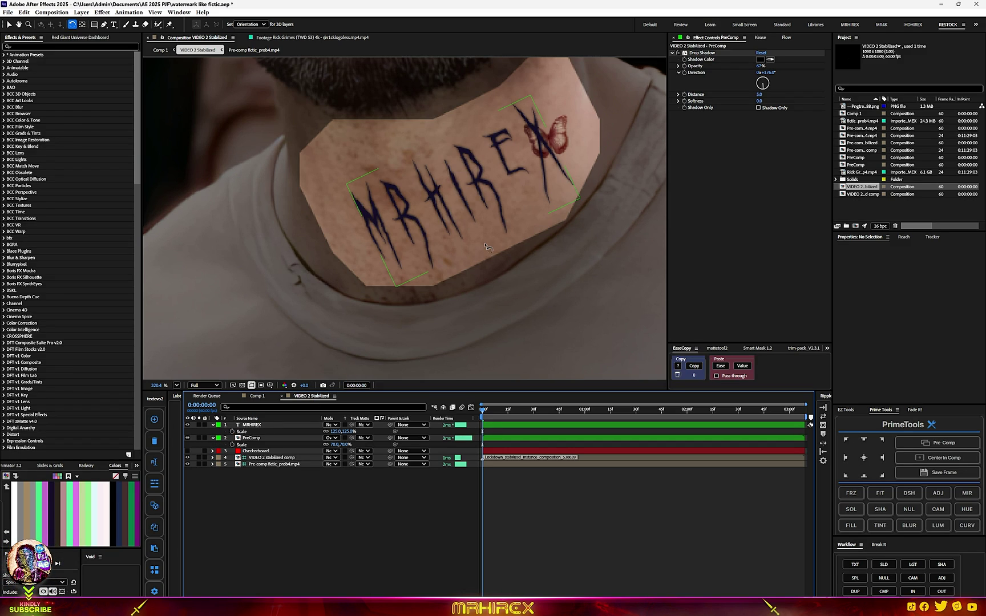
scroll(486, 246, "down", 2)
left_click(10, 25)
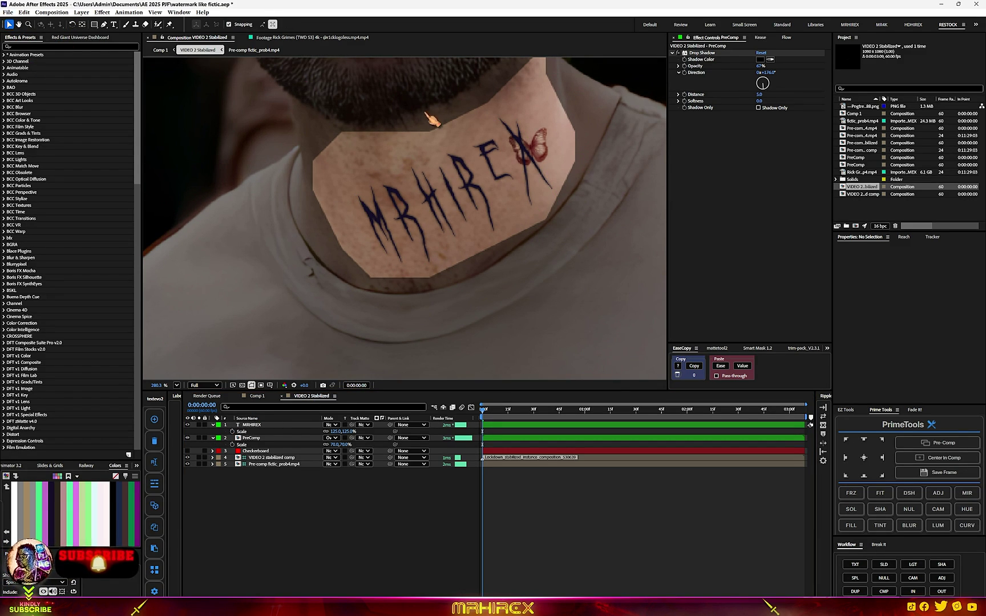
left_click_drag(338, 444, 312, 492)
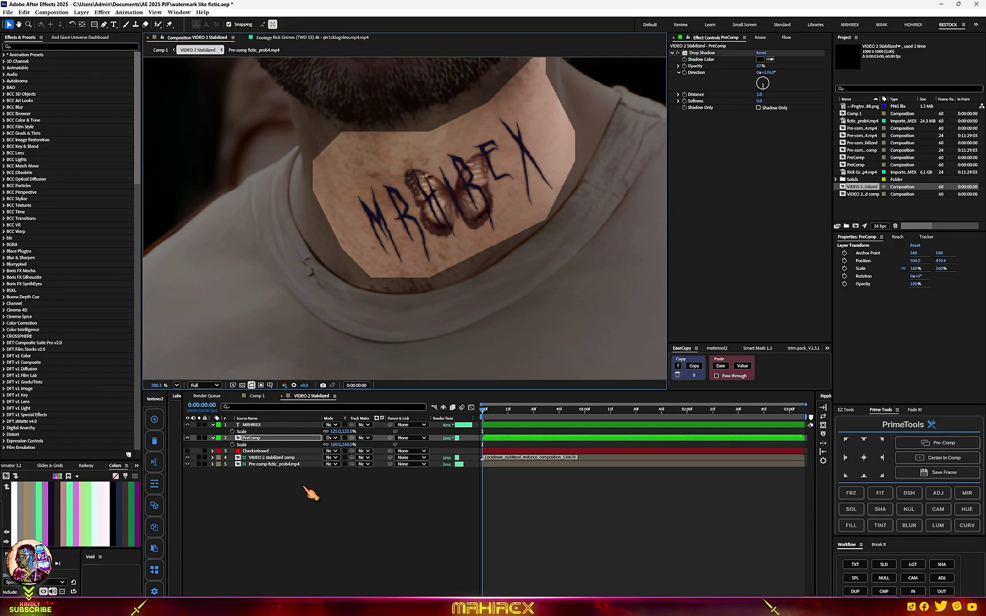
- Lower the butterfly PreComp layer's opacity to 24%, comparing the look in Comp 1 along the way
left_click(256, 442)
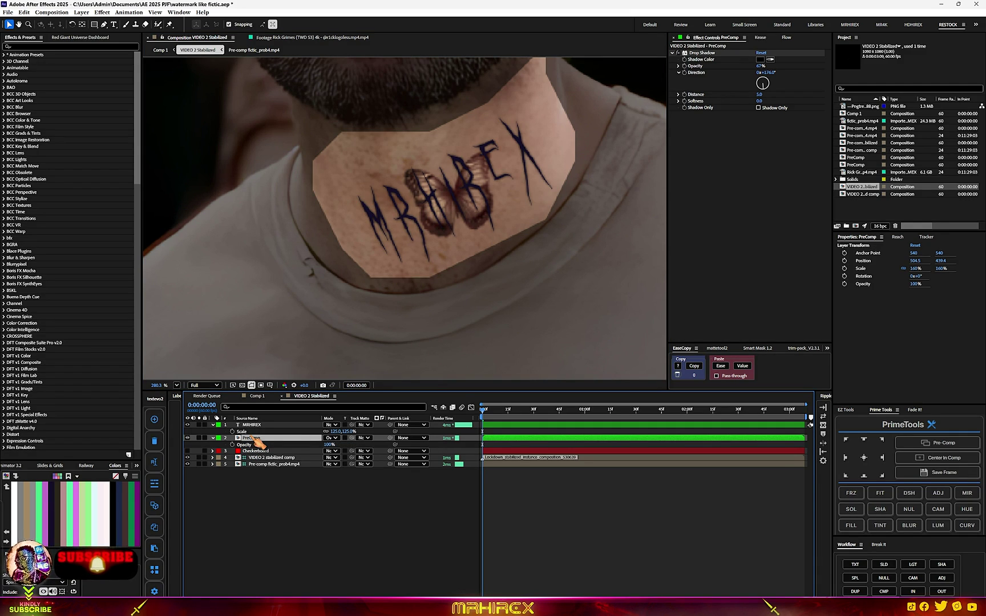
left_click_drag(327, 444, 304, 445)
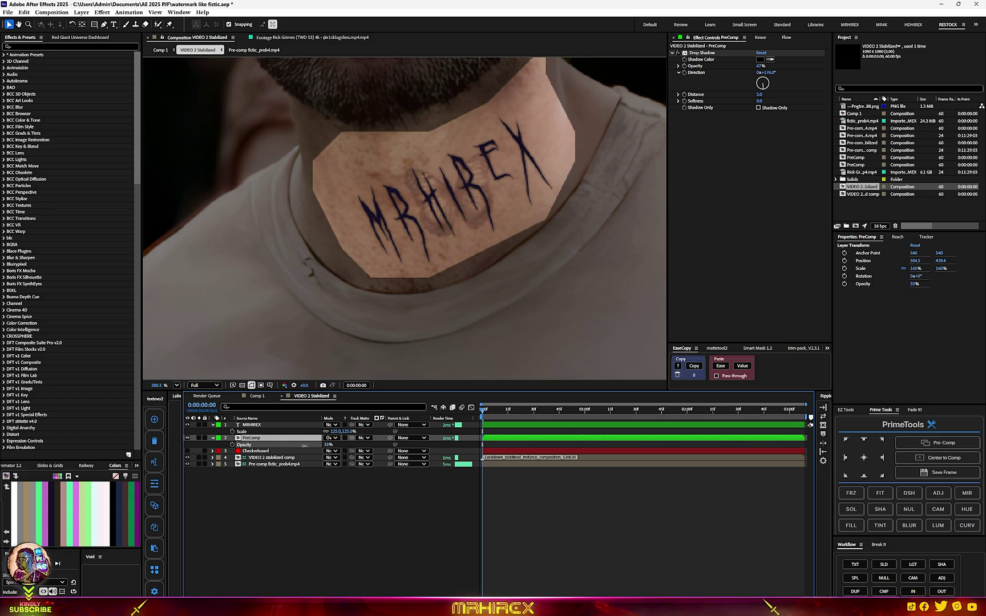
left_click(258, 397)
scroll(417, 264, "up", 4)
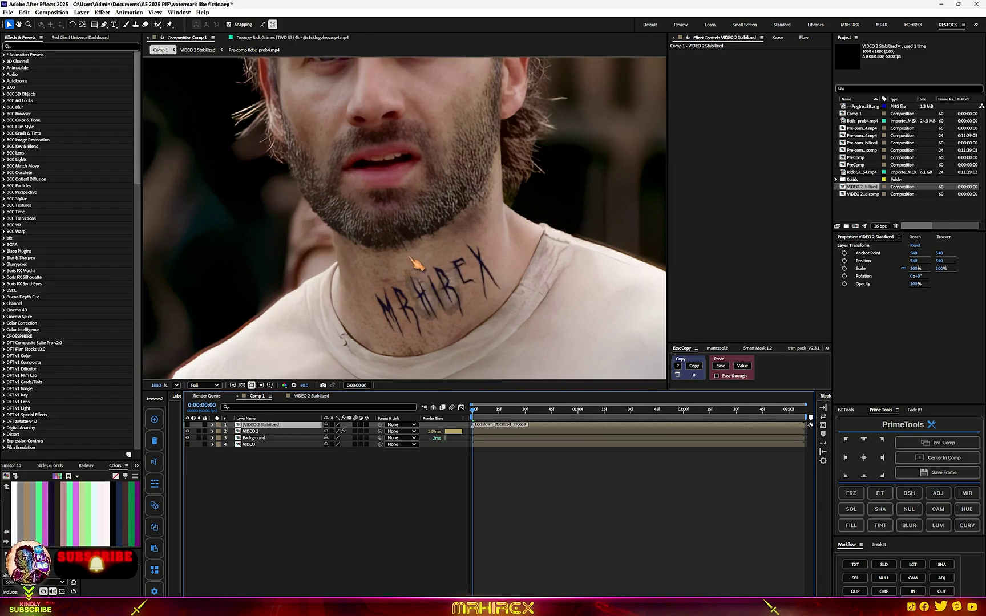
scroll(420, 311, "down", 3)
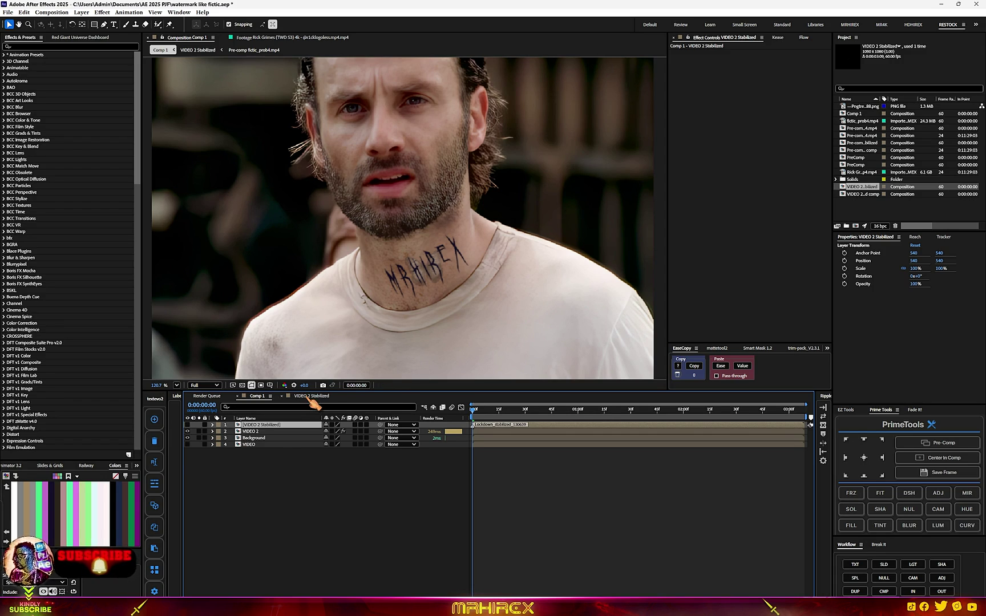
left_click(312, 396)
left_click(301, 437)
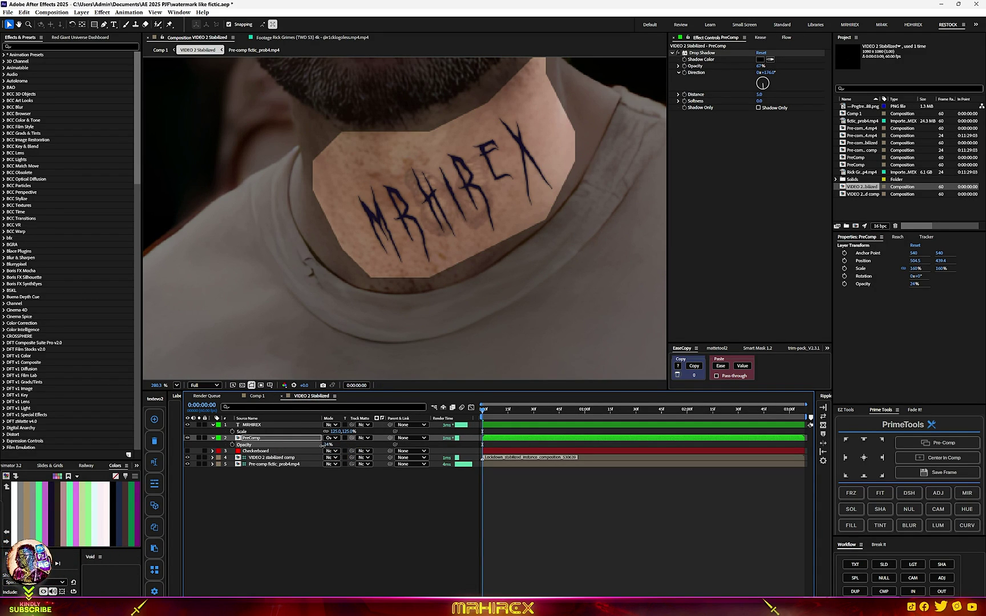
- Play back Comp 1 to examine the finished neck tattoo, and move the current time to 0:00:00:24
left_click(263, 398)
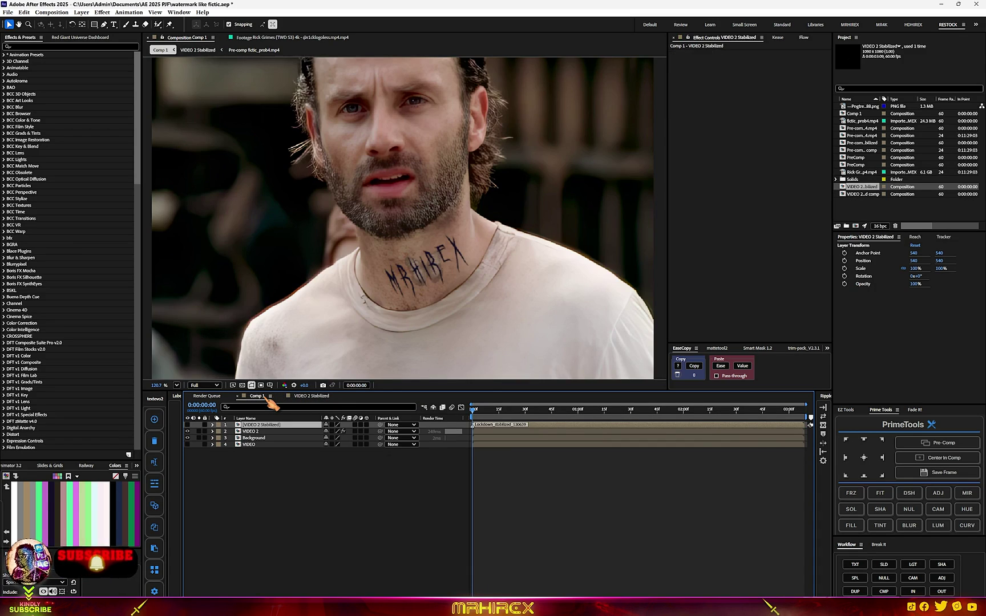
scroll(400, 279, "up", 4)
scroll(411, 268, "down", 3)
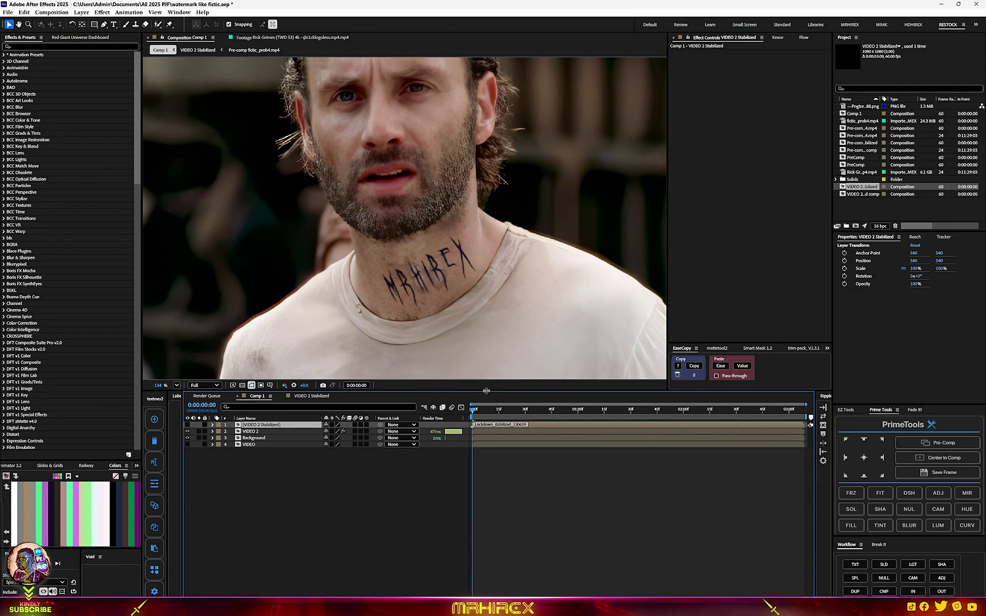
key("space")
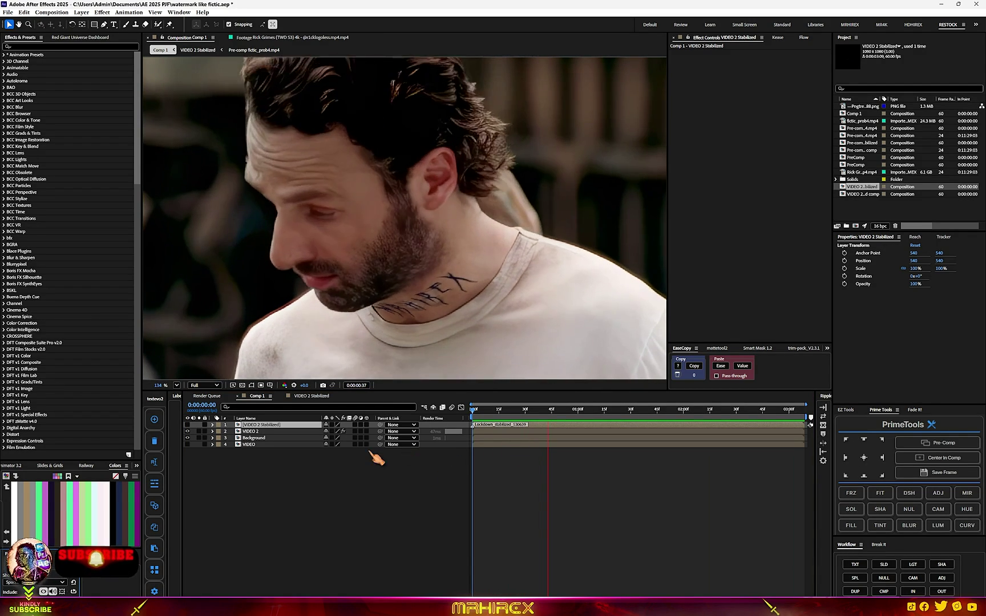
left_click(514, 409)
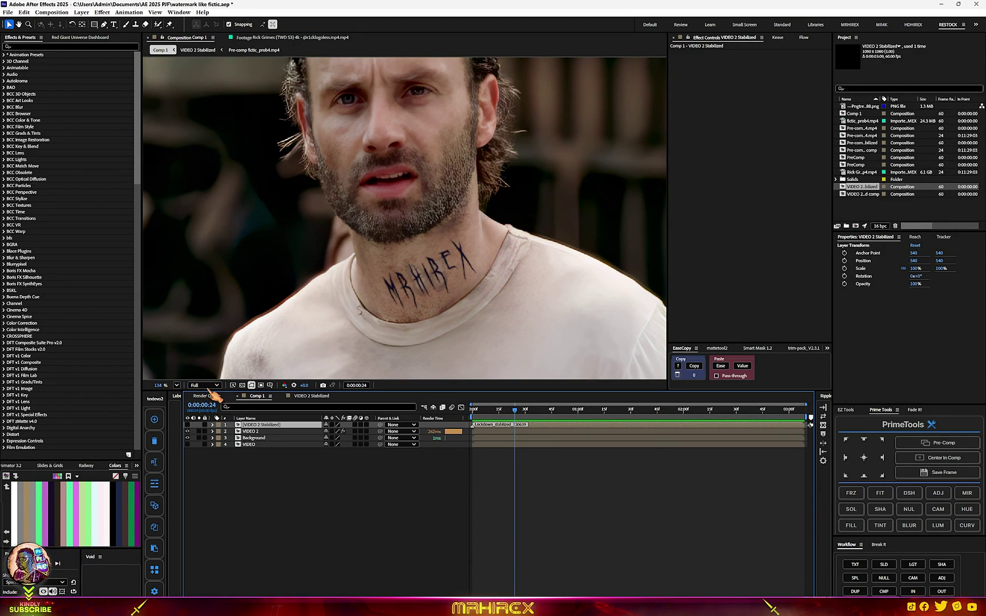
- Add an adjustment layer above all layers in Comp 1 and apply the SALINE CC.ffx preset to it
left_click(176, 386)
left_click(196, 405)
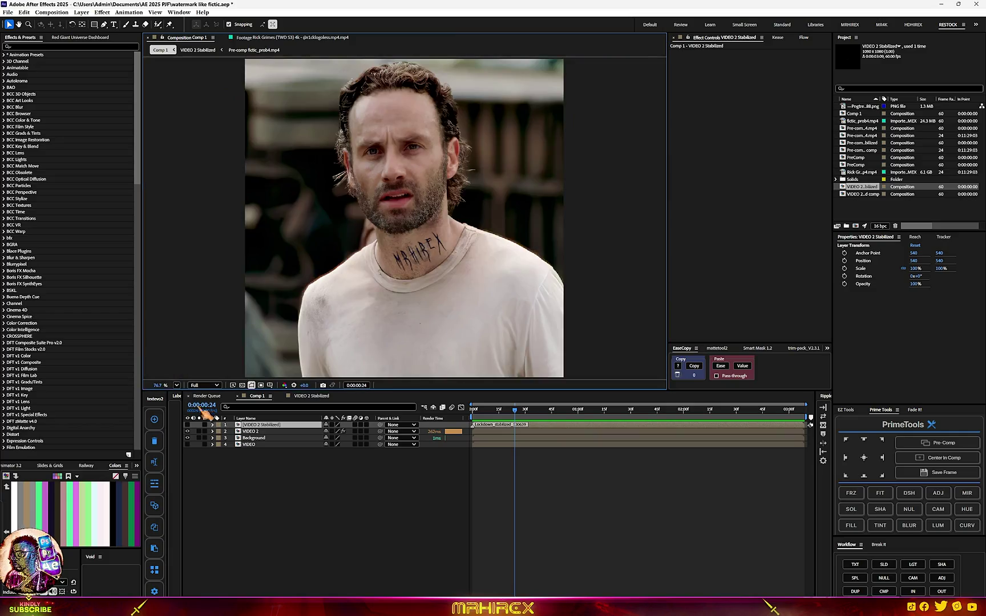
left_click(291, 471)
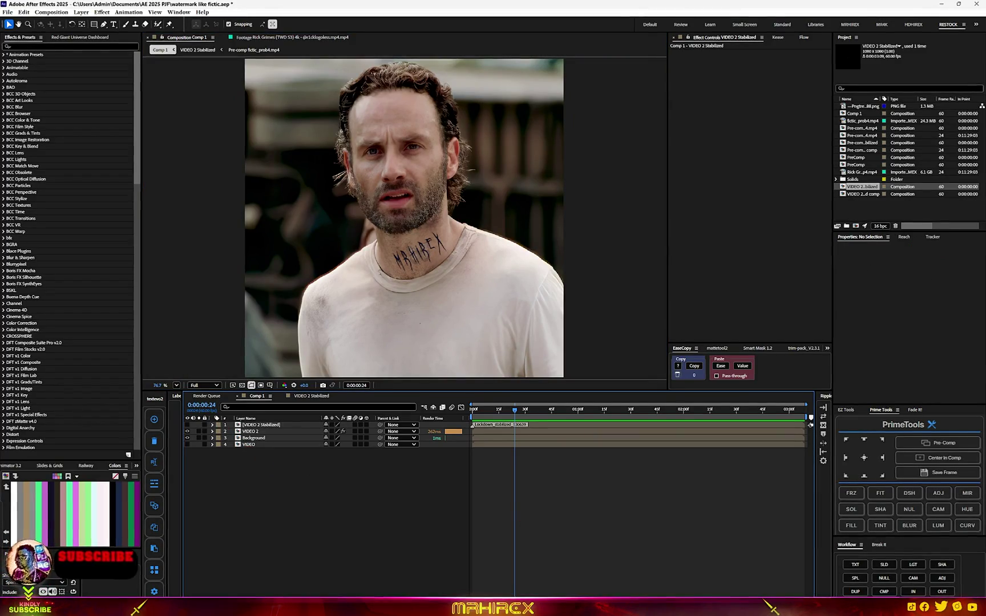
key("ctrl+alt+y")
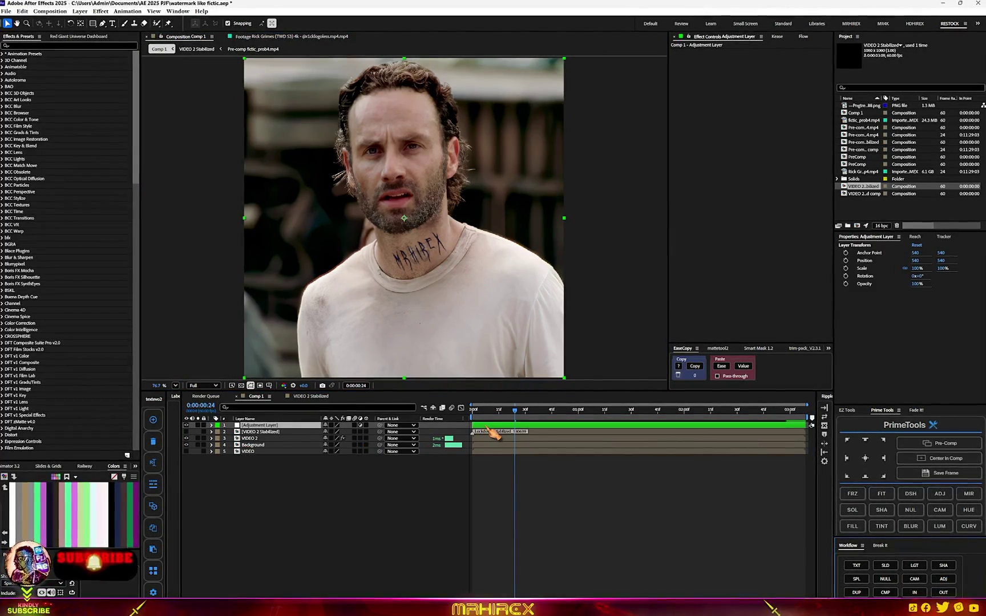
left_click(126, 10)
left_click(126, 28)
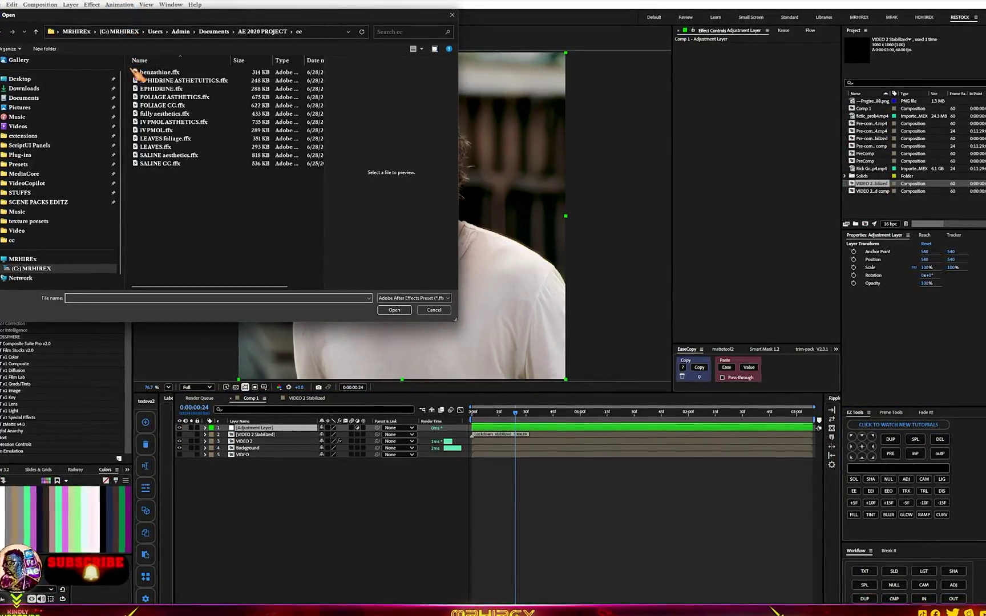
double_click(174, 163)
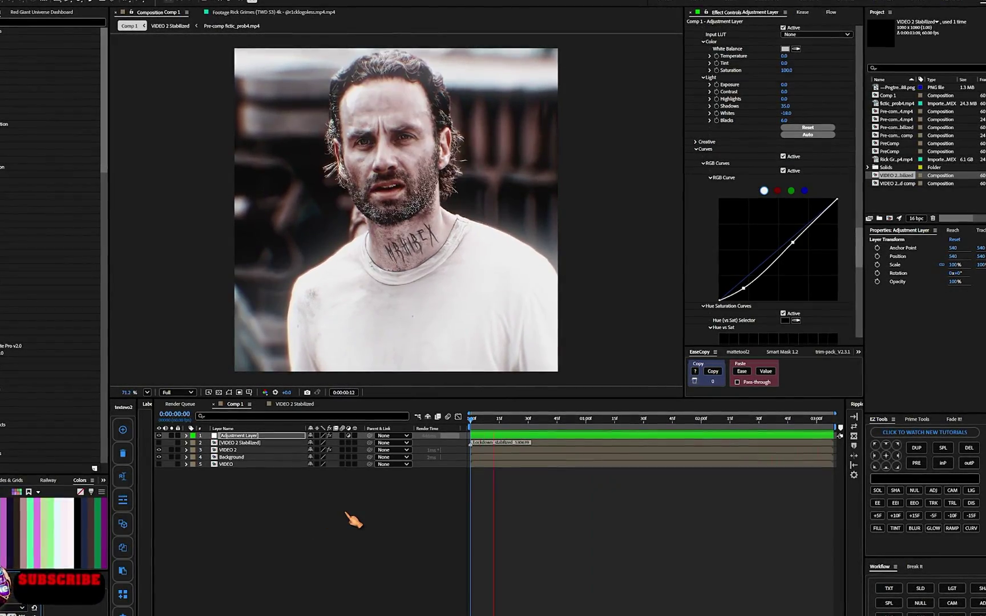
- Preview the color-graded Comp 1, inspect the tattoo layers inside VIDEO 2 Stabilized, and return to Comp 1
key("space")
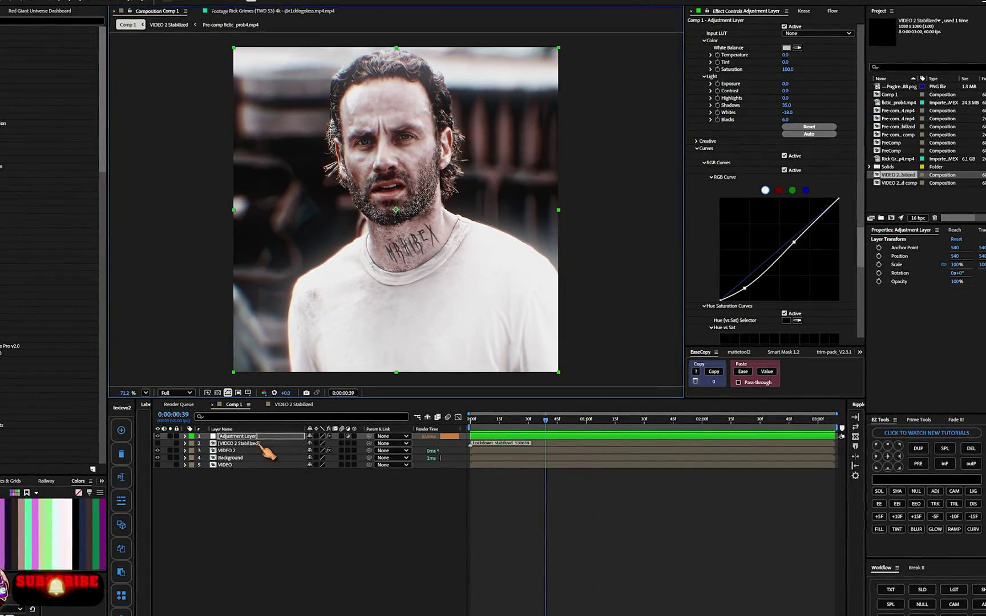
double_click(261, 444)
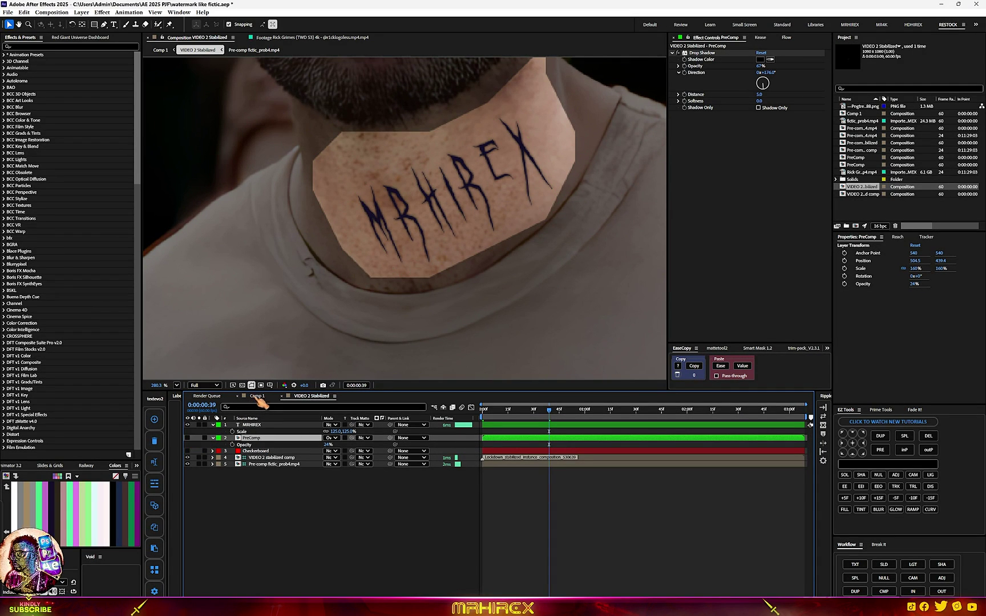
left_click(258, 397)
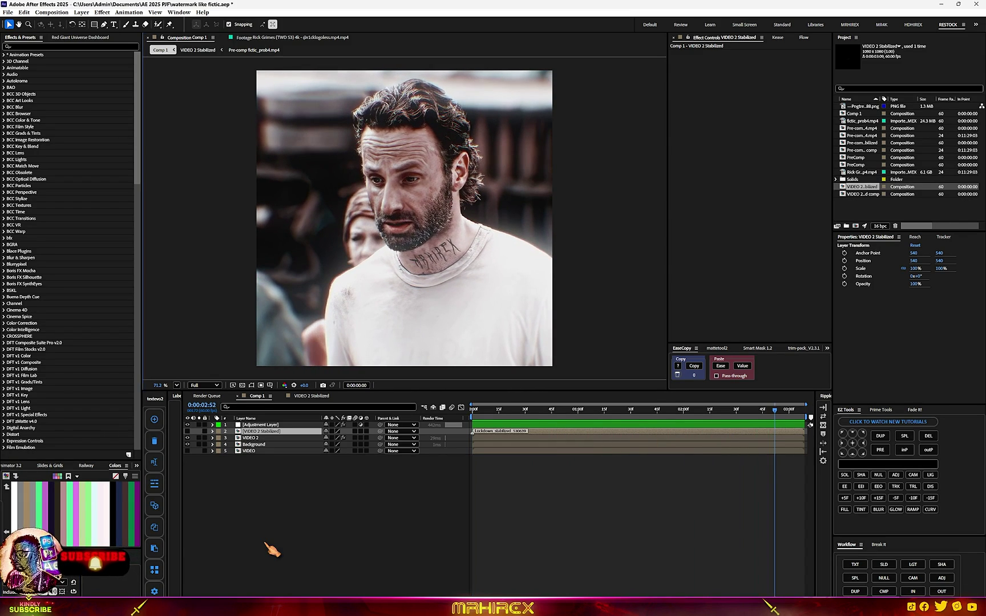
- Precompose all five layers of Comp 1 into a single composition
left_click(266, 550)
left_click_drag(331, 549, 224, 394)
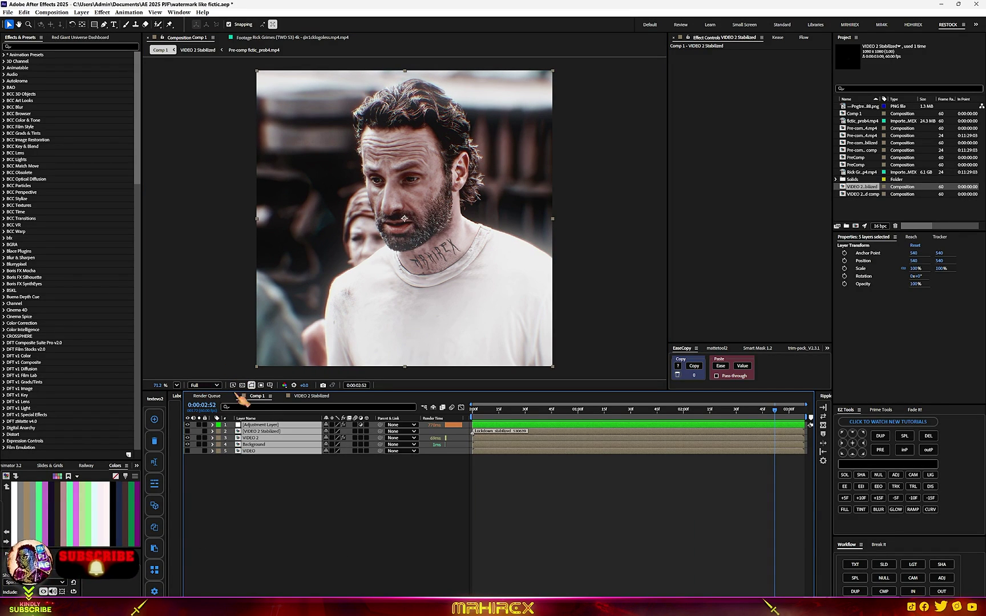
left_click(884, 591)
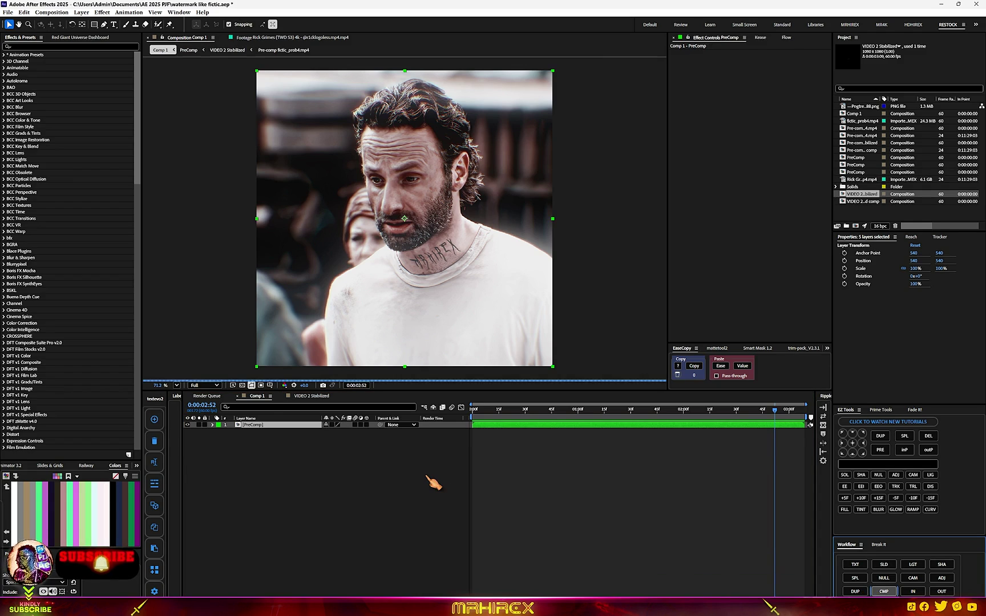
- Add a 5-frame linear fade-in without fade-out to the PreComp layer from 0:00:00:00, and play back the result
left_click_drag(499, 411, 471, 411)
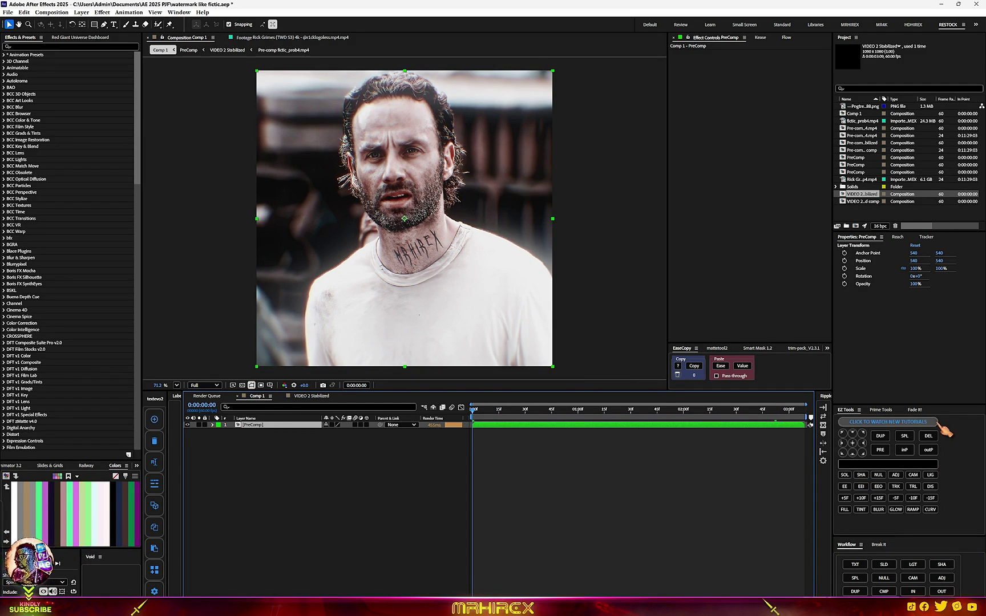
left_click(915, 409)
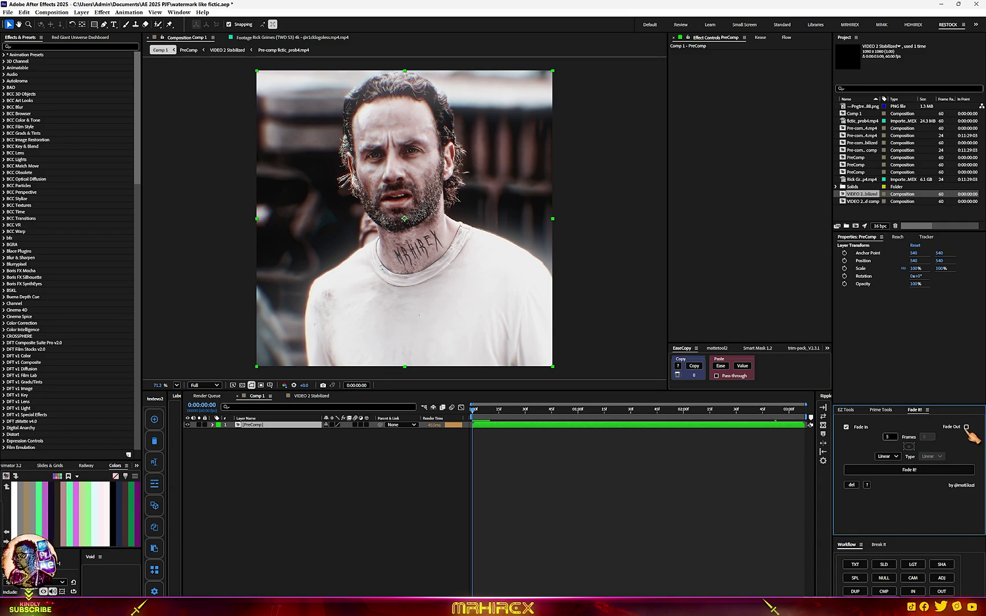
left_click(901, 469)
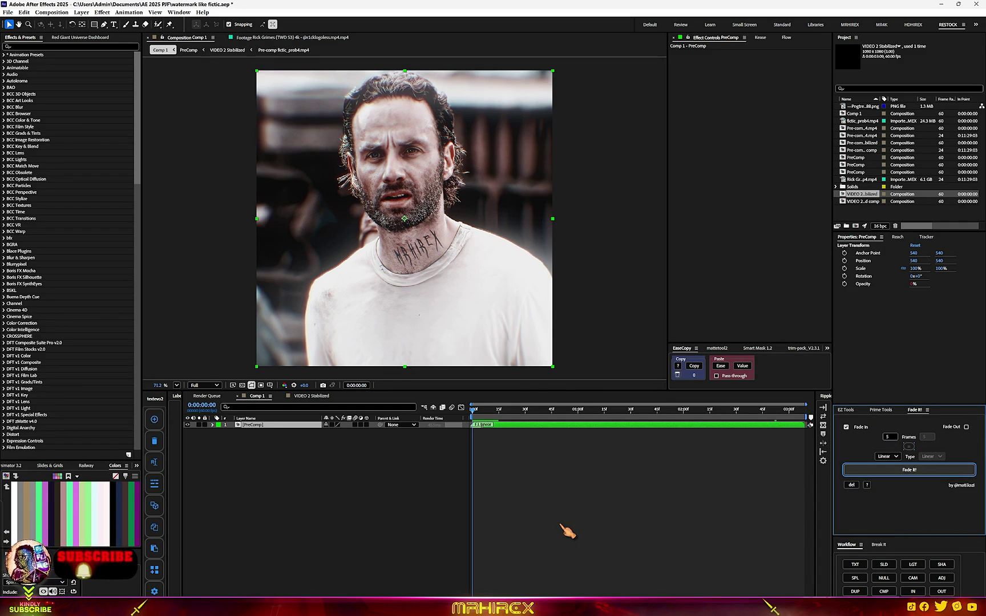
left_click(274, 460)
key("space")
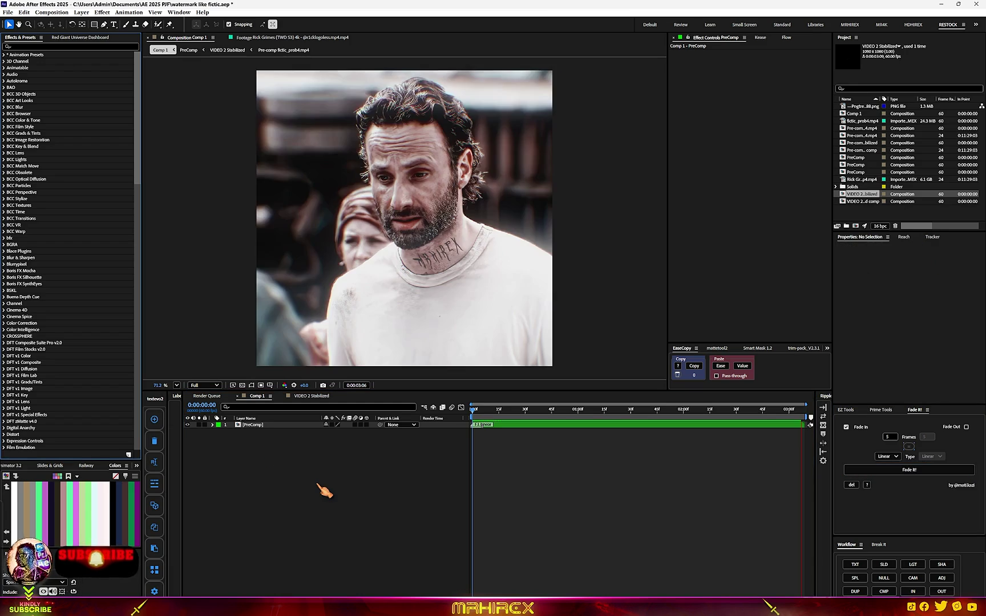